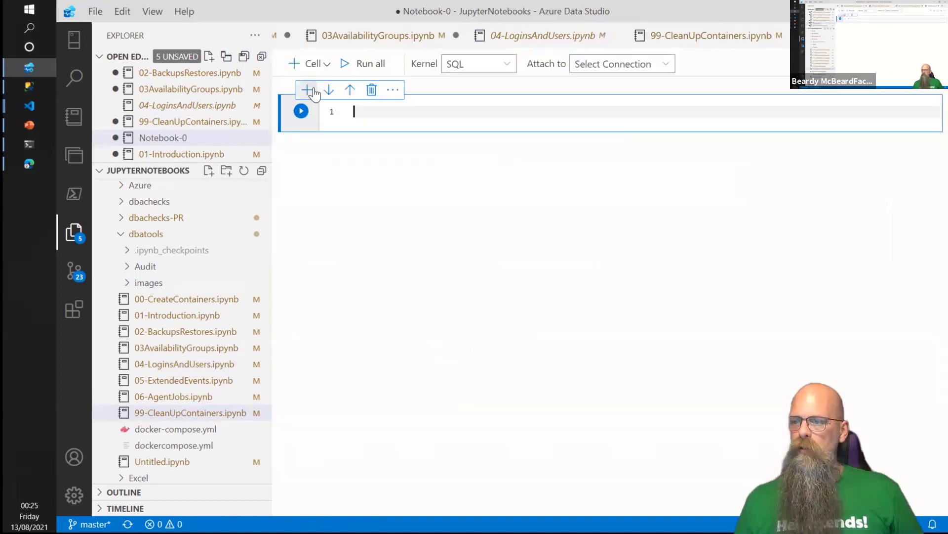
Add an empty markdown text cell below the code cell
click(334, 132)
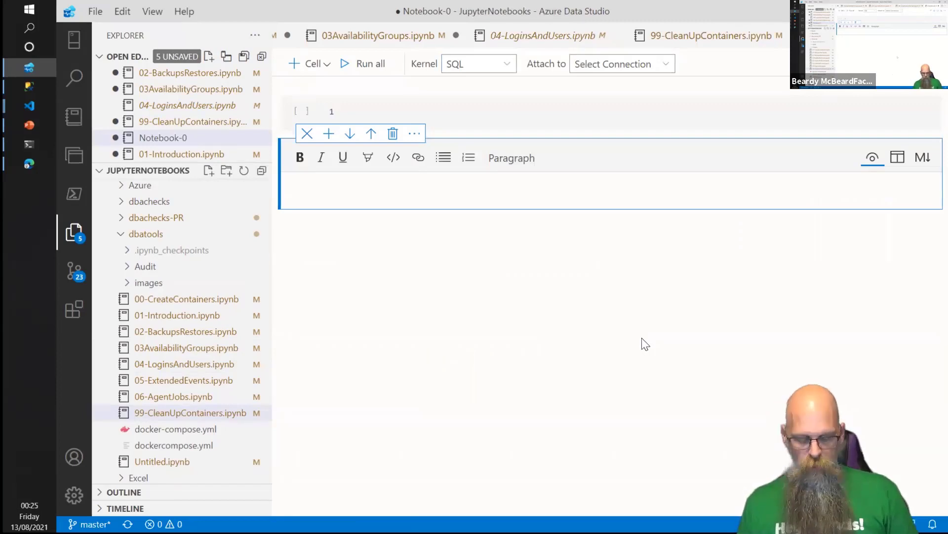
Snip the Zoom chat messages region to the clipboard with Win+Shift+S
key(super+shift+s)
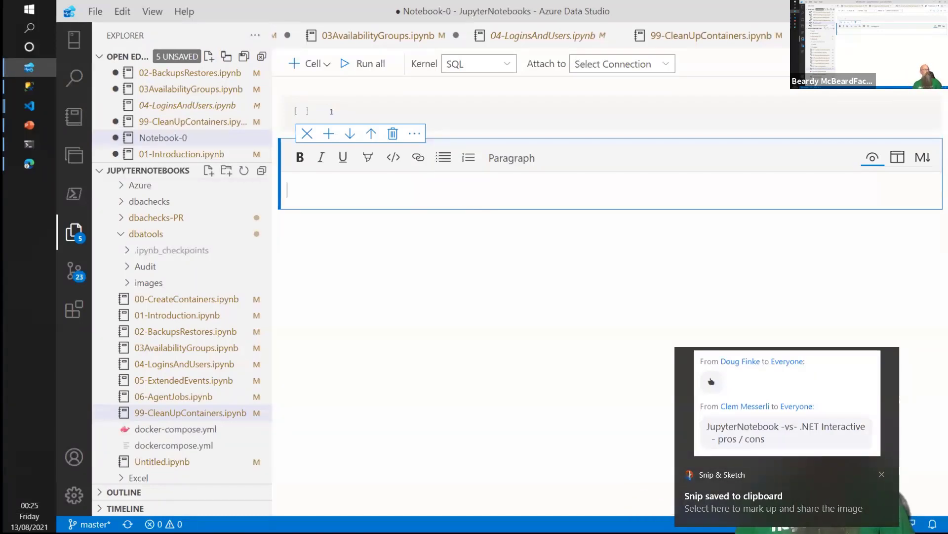
Paste the Zoom chat screenshot as an image into the markdown cell
key(ctrl+v)
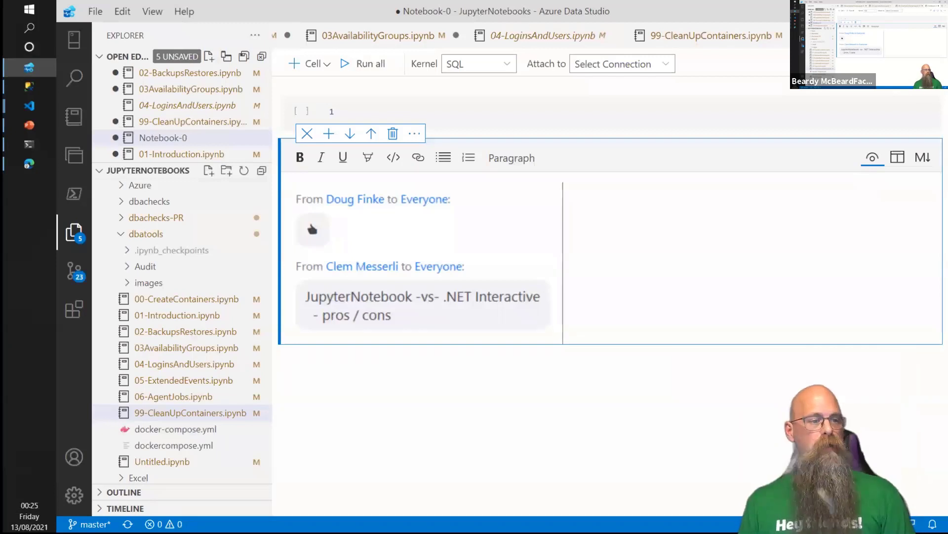